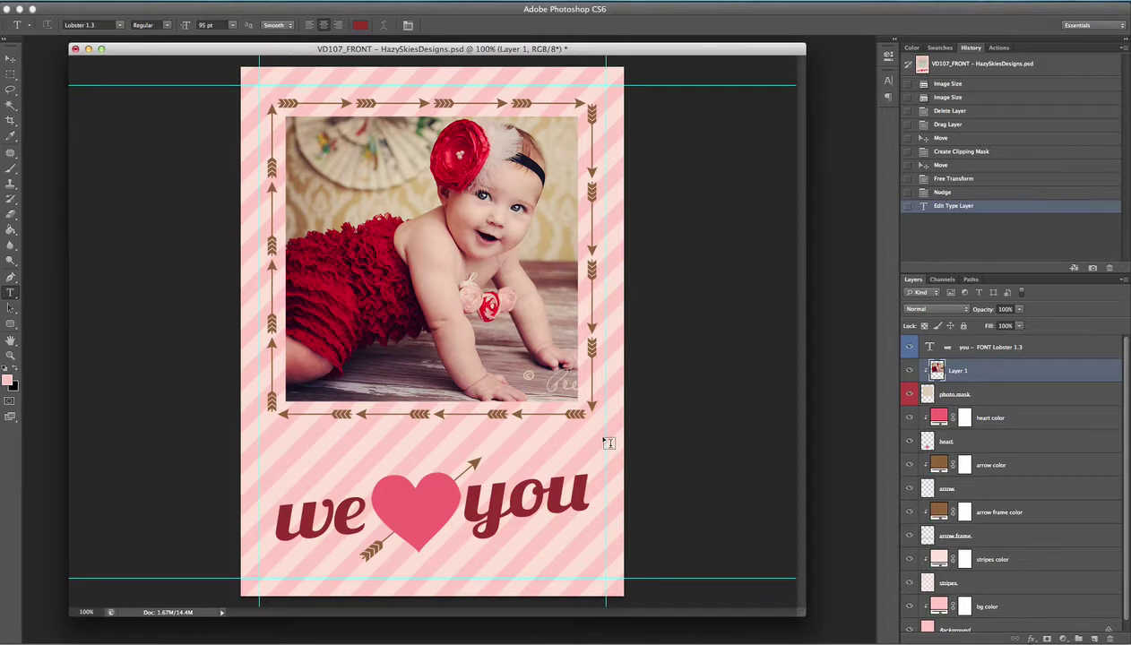
Select the card's text layer with the Horizontal Type Tool active
click(968, 351)
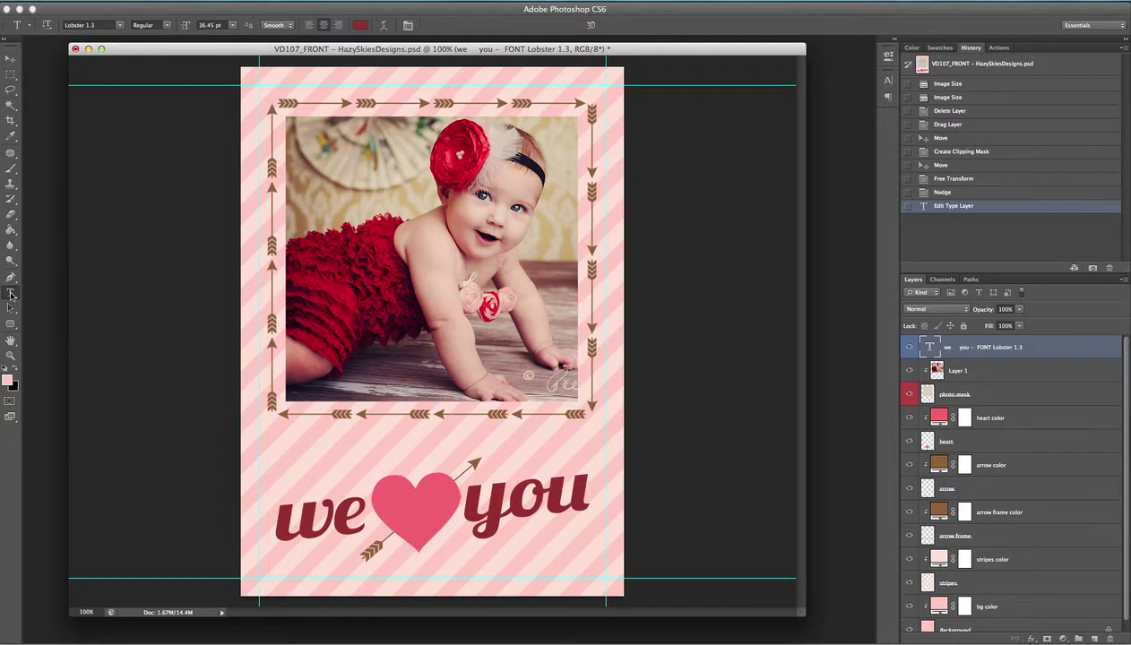
click(11, 294)
click(12, 295)
Replace 'we' with 'i' so the text reads 'i ♥ you', and commit the edit
click(334, 516)
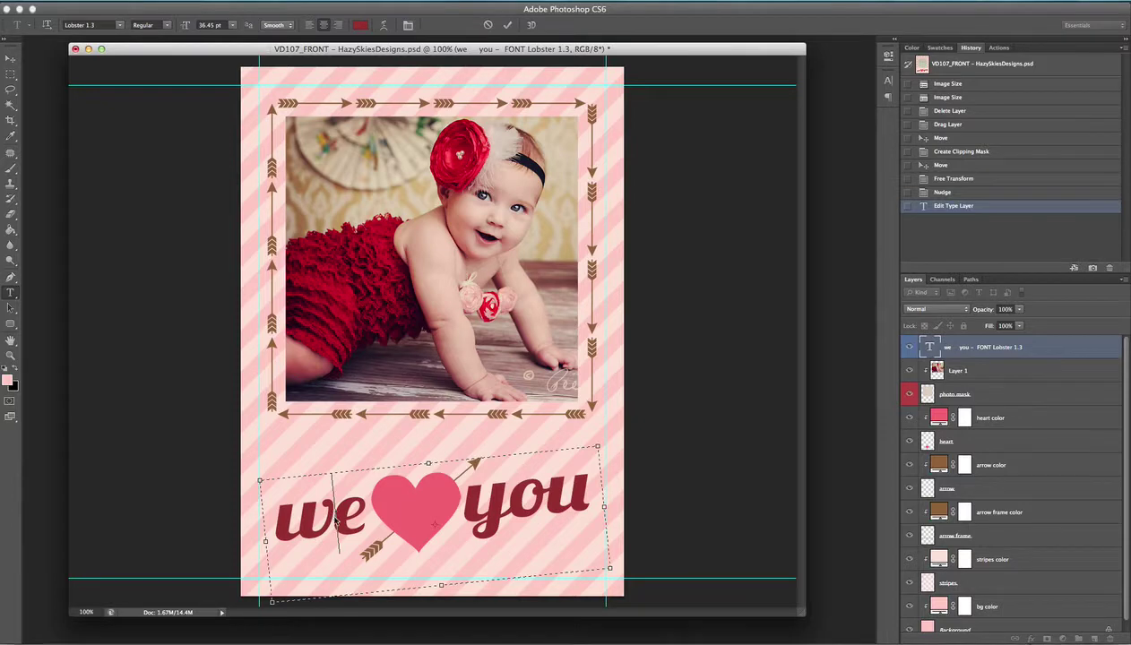
click(369, 517)
key(BackSpace)
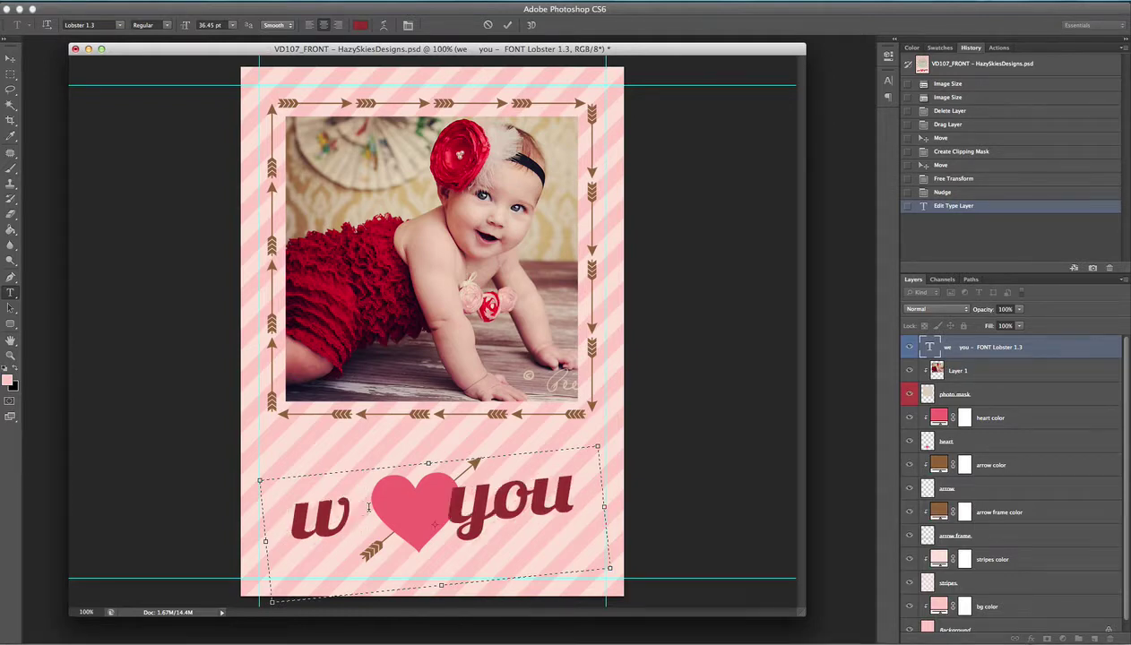
key(BackSpace)
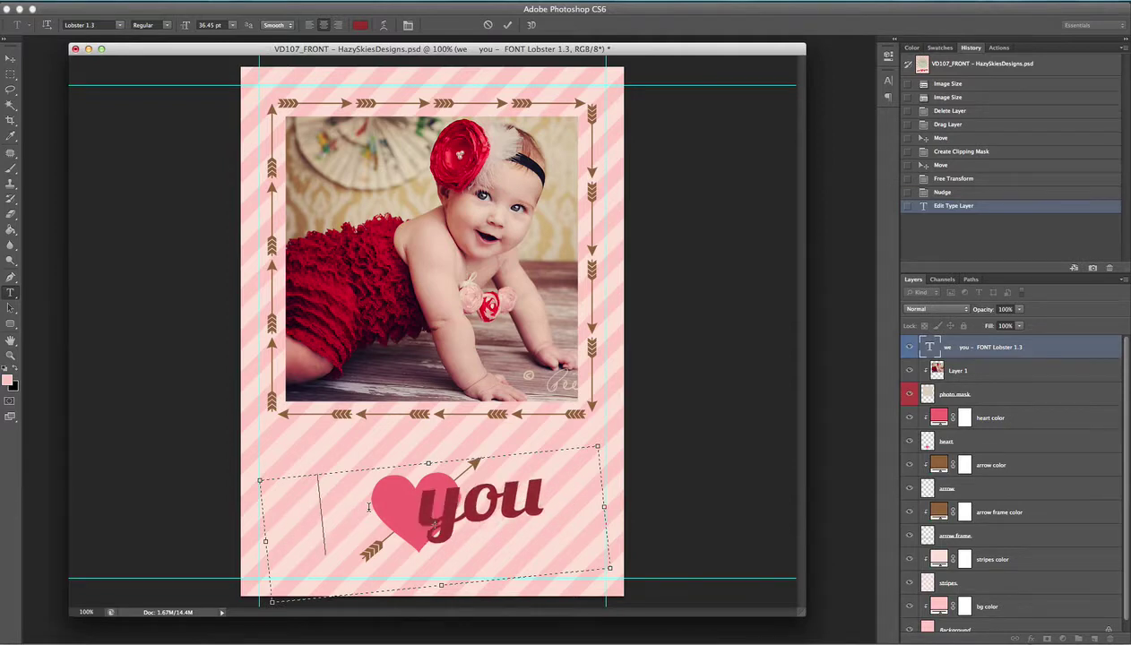
text(i)
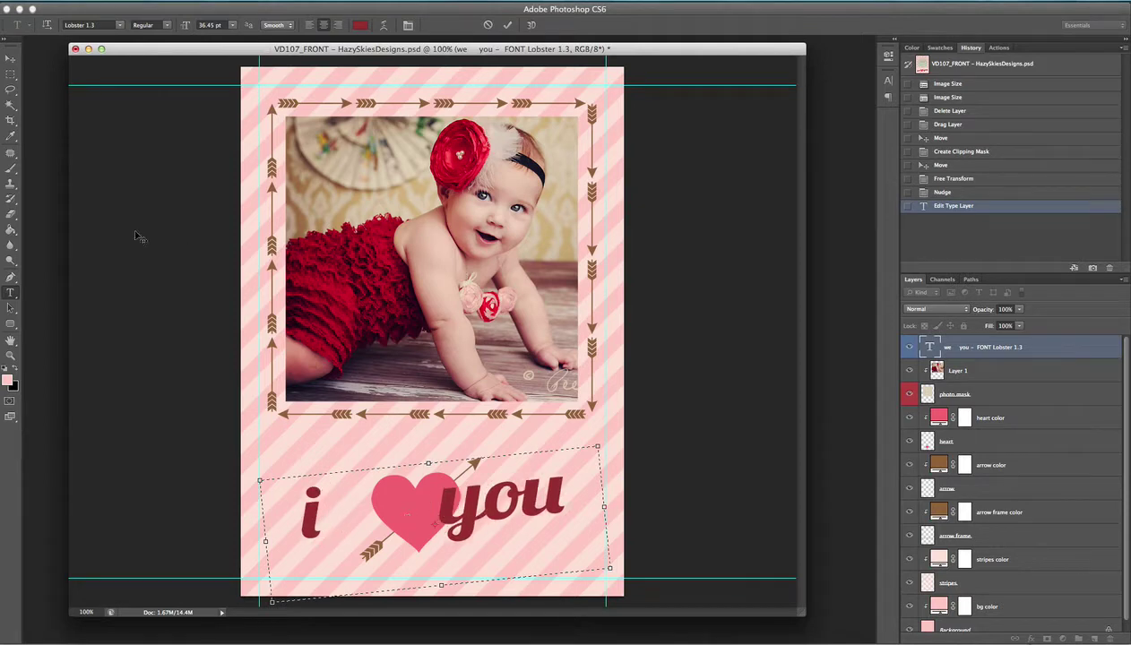
click(10, 61)
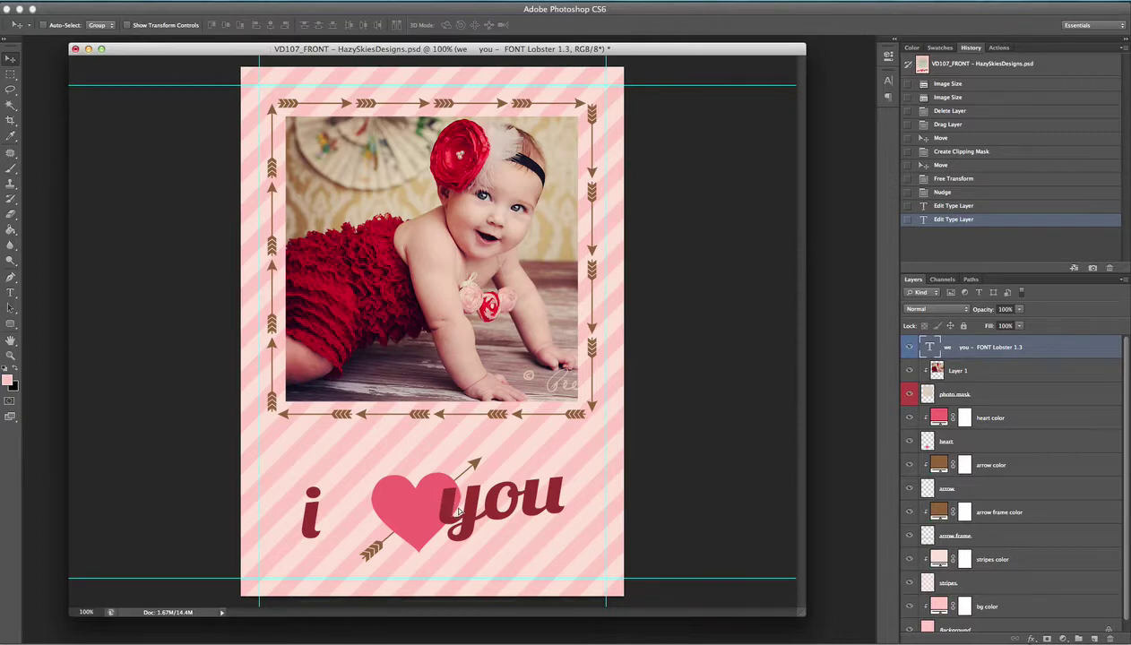
Drag the 'i ♥ you' text slightly right and fine-tune its position beneath the photo
drag(453, 511, 485, 511)
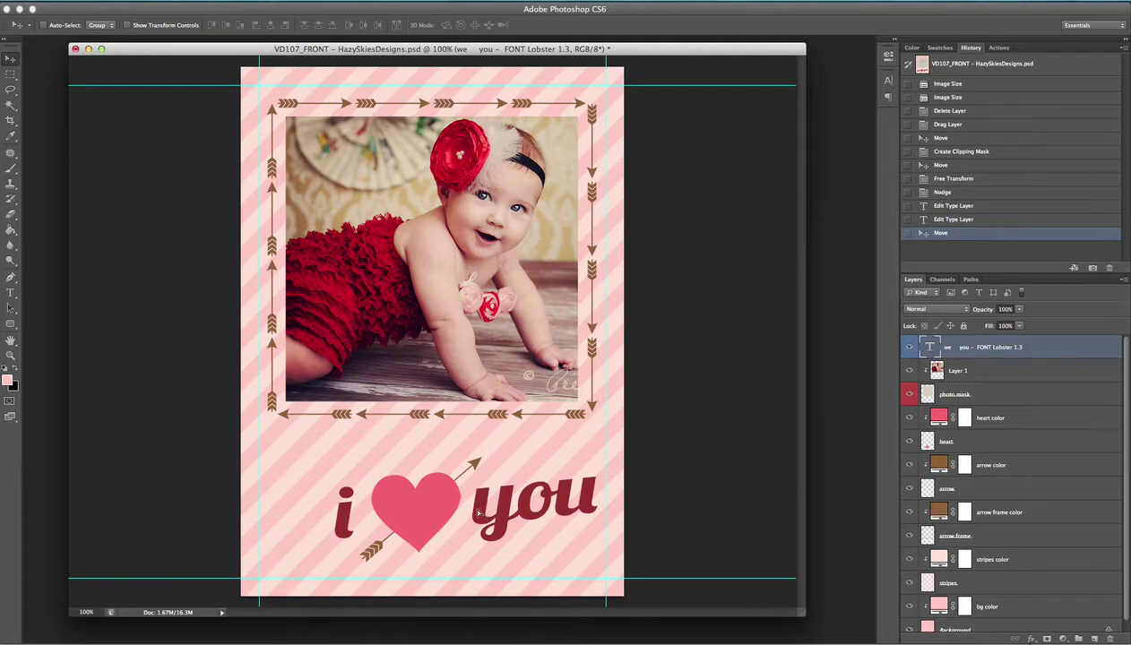
drag(480, 511, 480, 508)
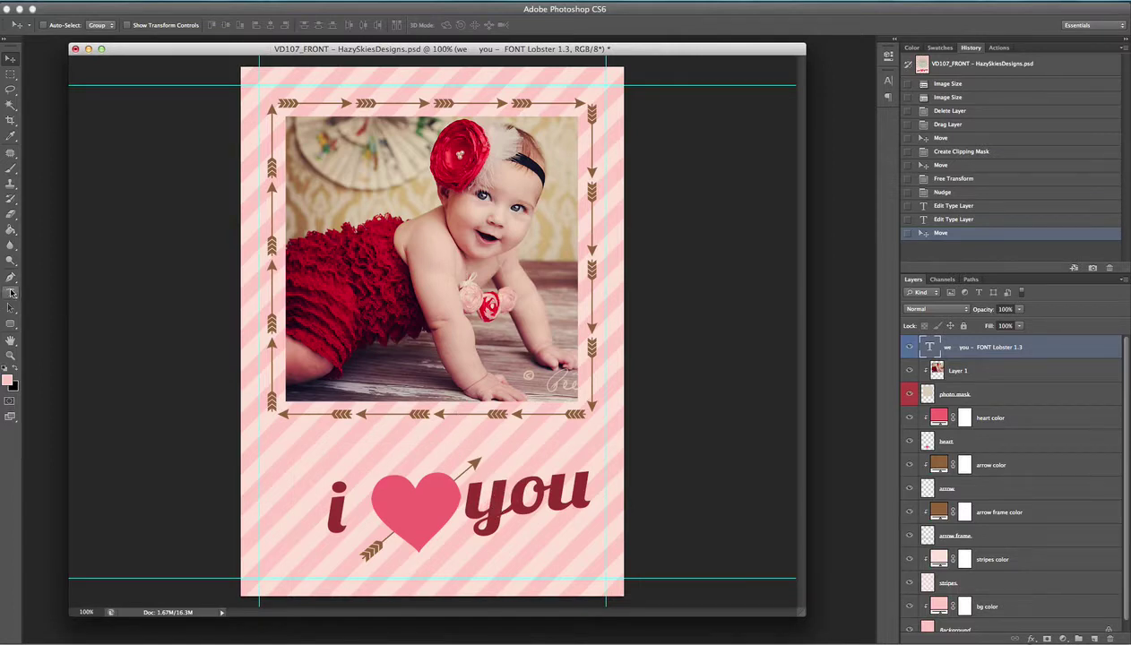
click(11, 292)
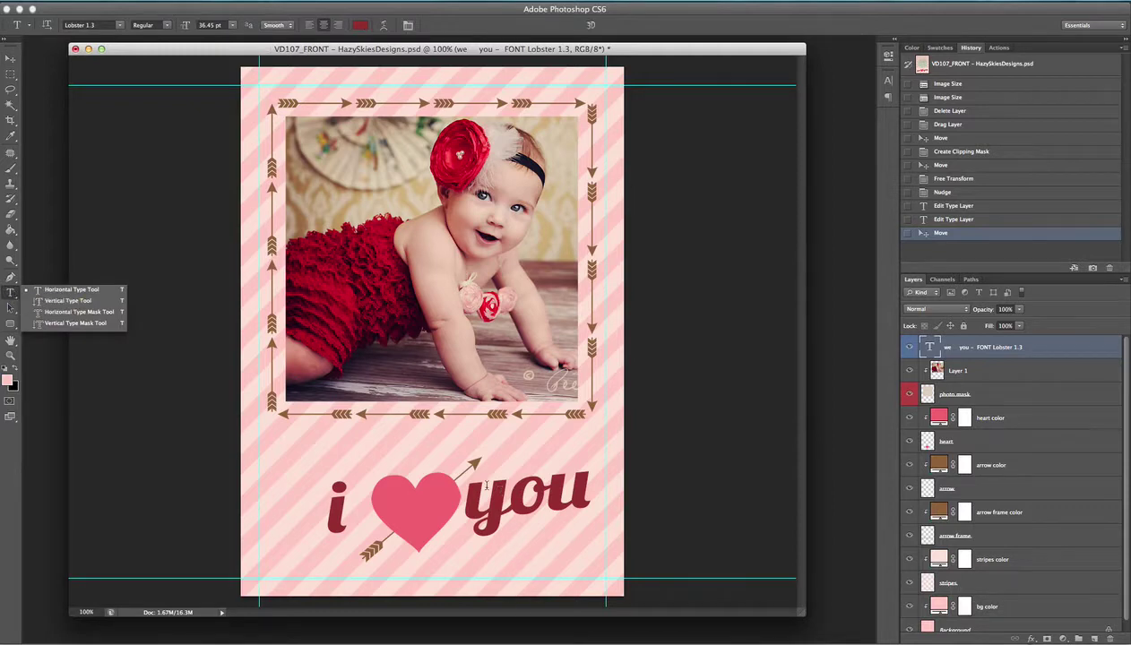
click(11, 293)
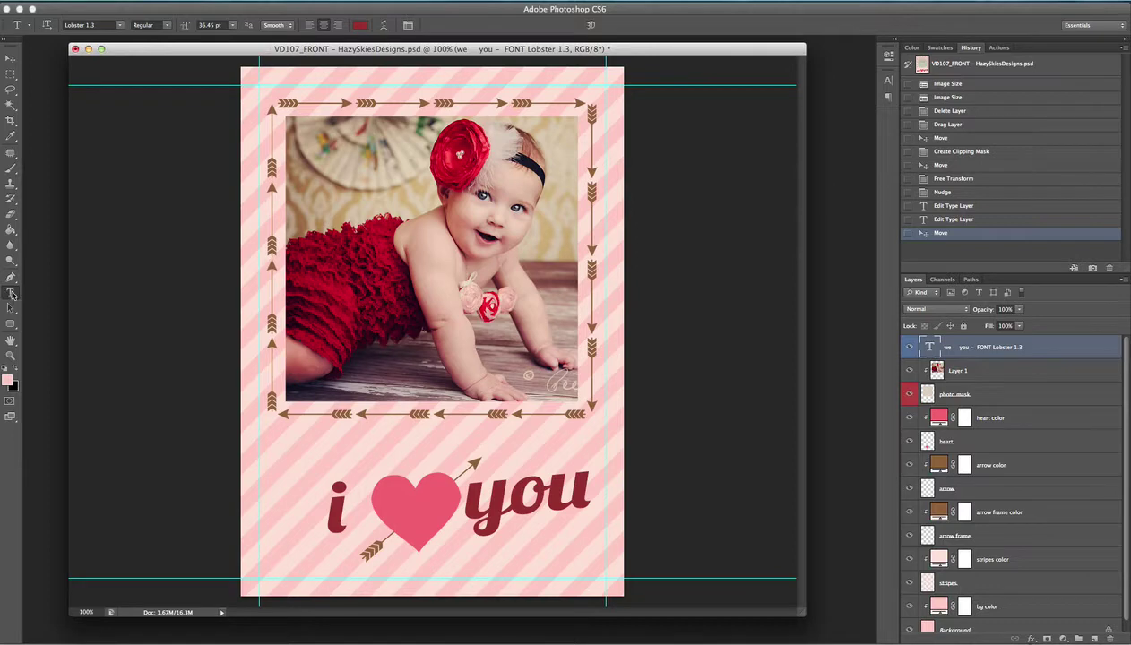
Select the whole 'i ♥ you' line and set it in the Janda Happy Day font
click(577, 480)
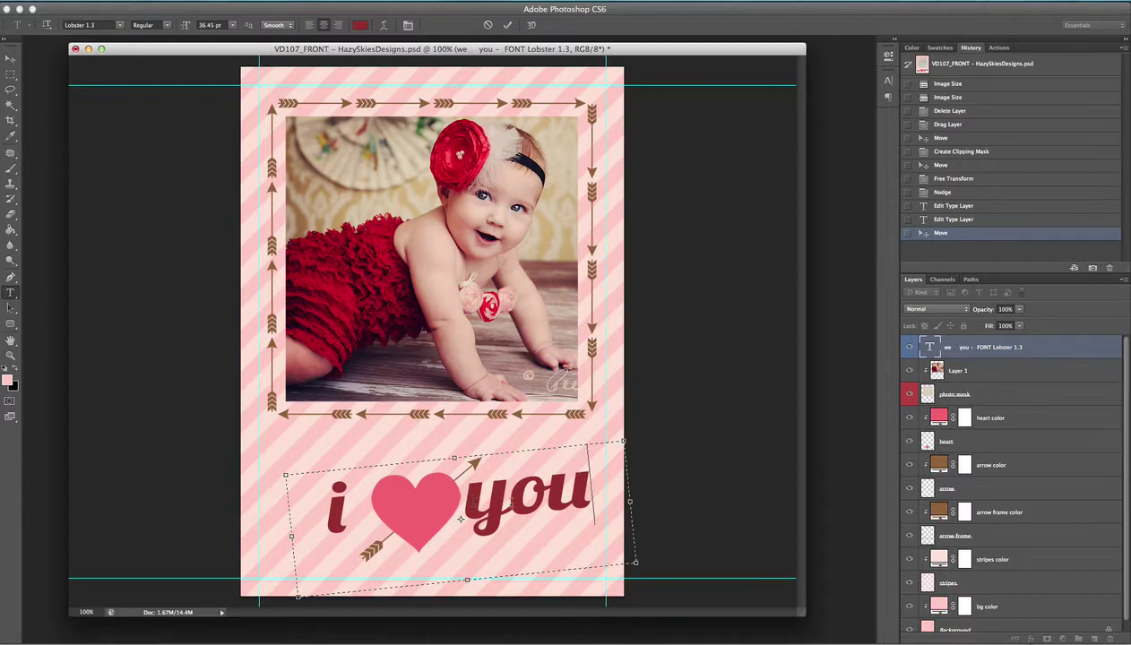
drag(601, 486, 216, 477)
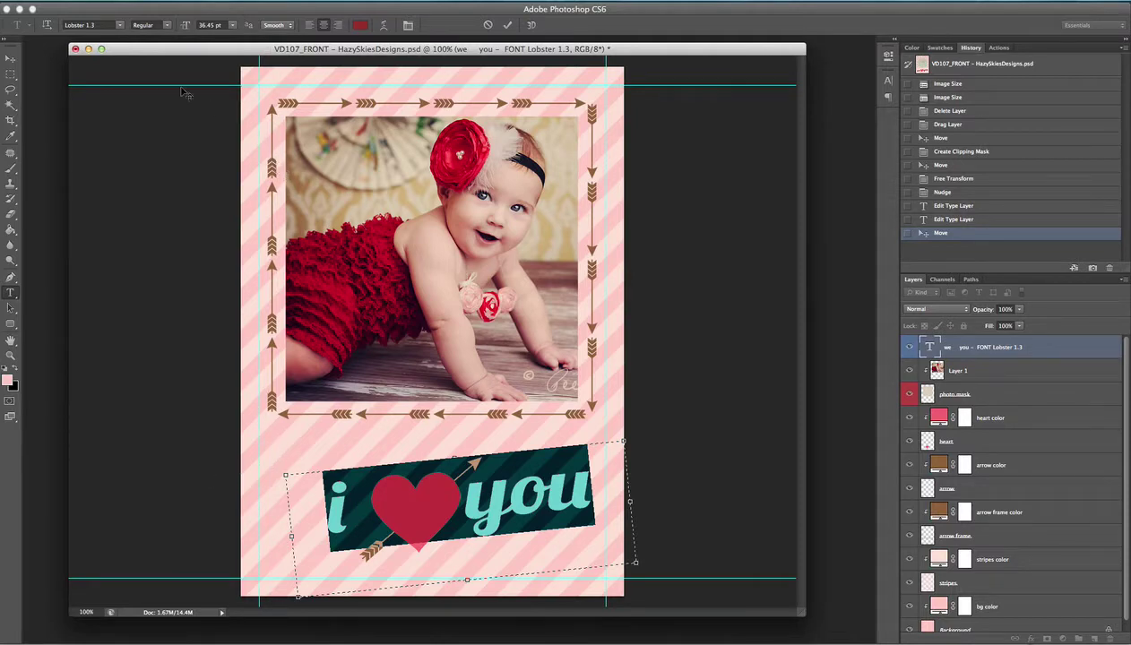
click(121, 26)
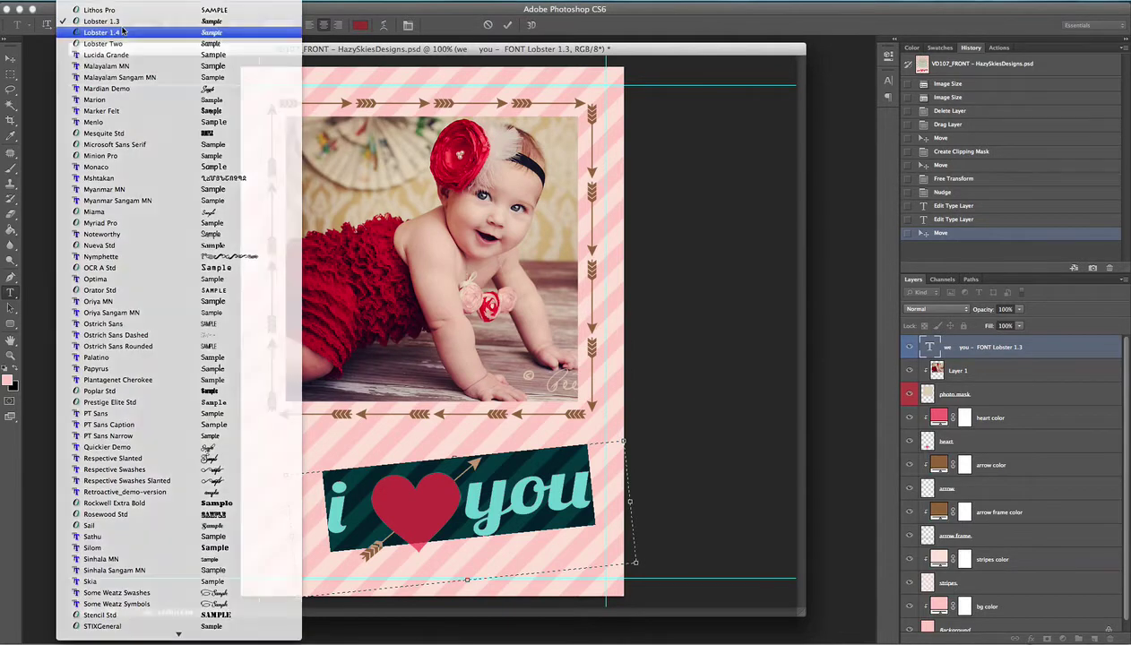
click(121, 26)
click(121, 26)
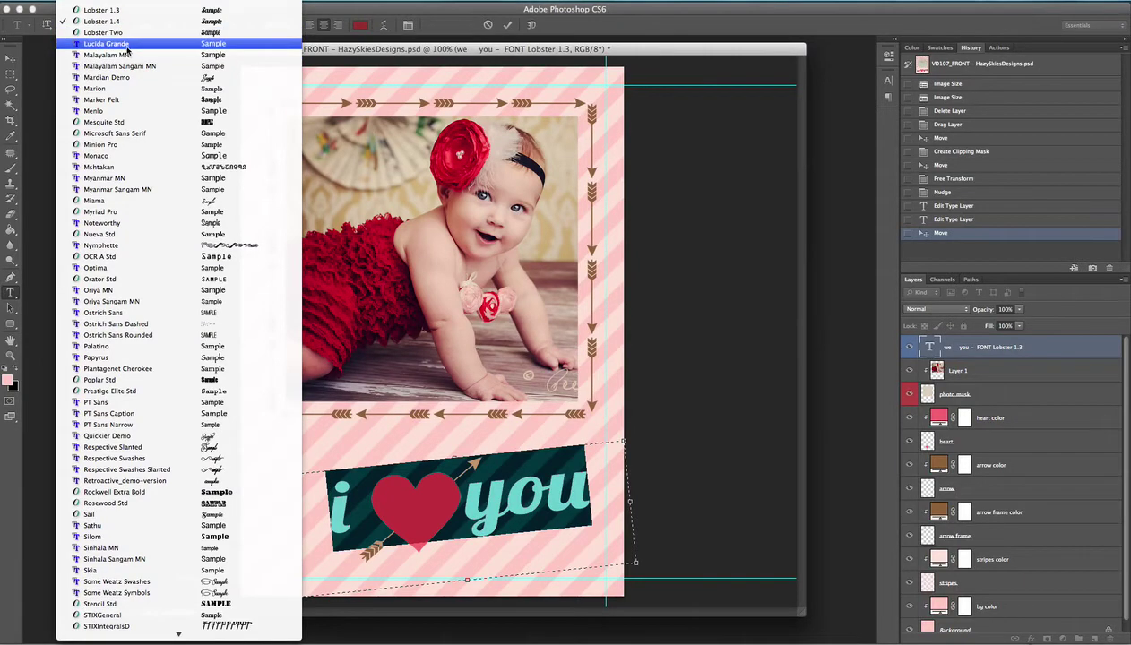
scroll(127, 50, up, 10)
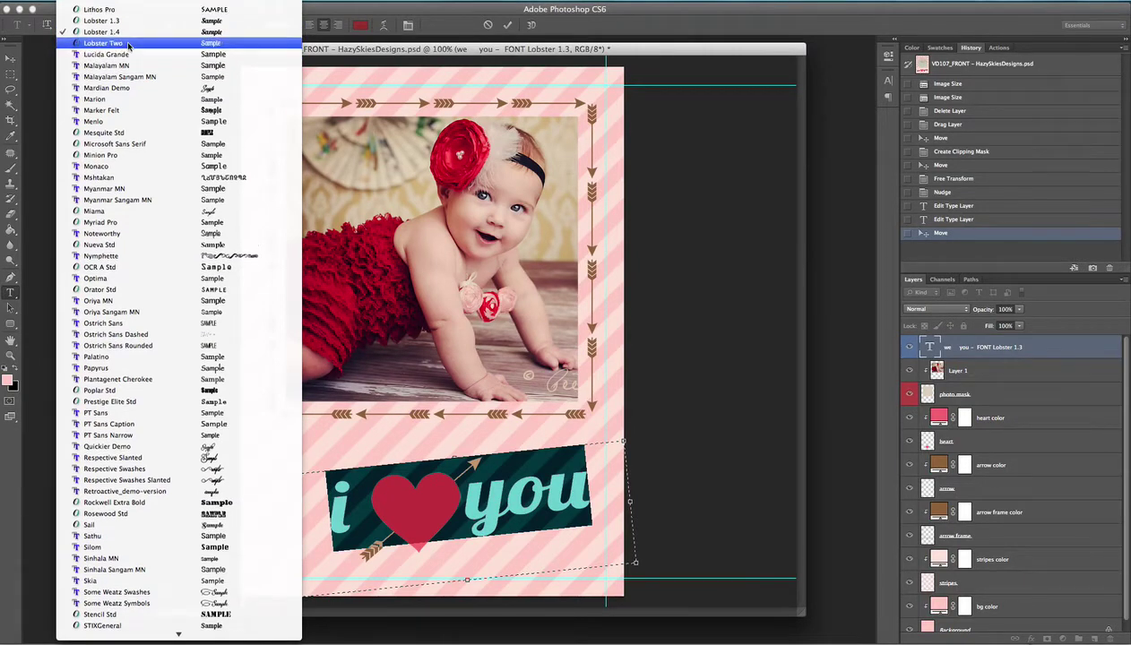
scroll(126, 45, up, 13)
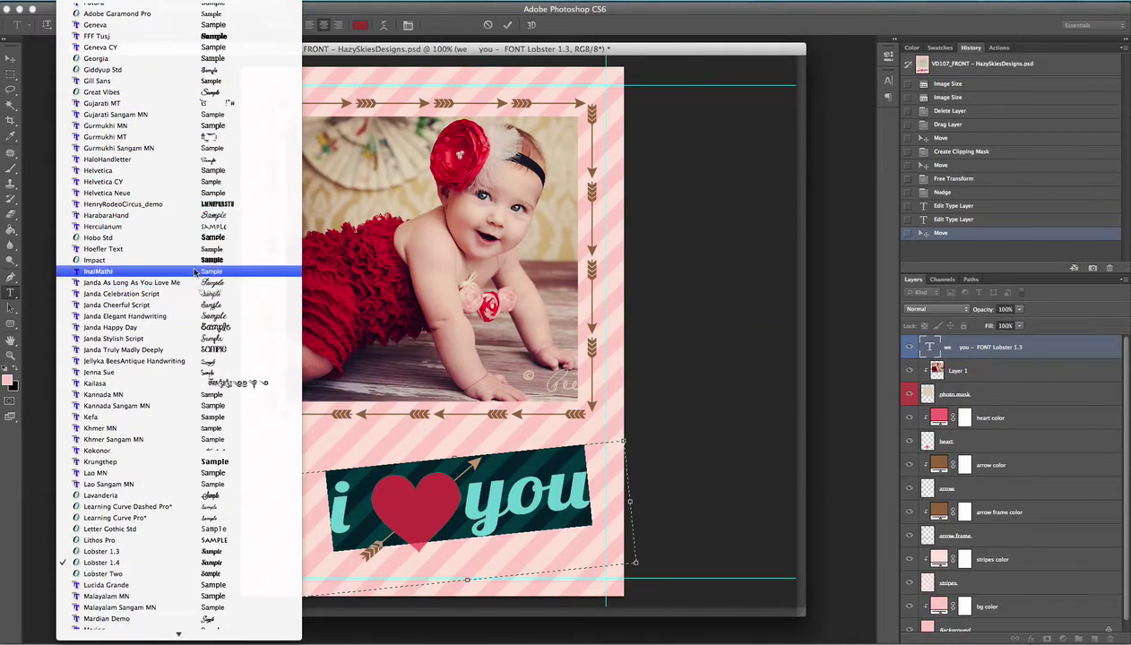
click(213, 328)
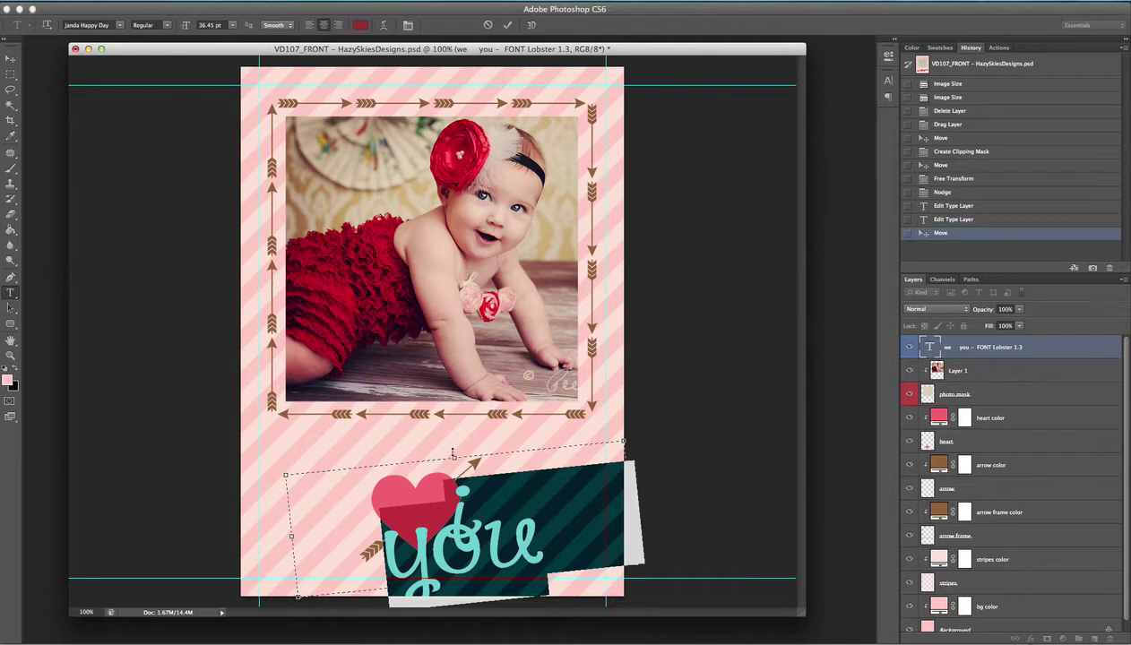
Set the 'i ♥ you' text size to 30 pt and commit the type edit
click(234, 27)
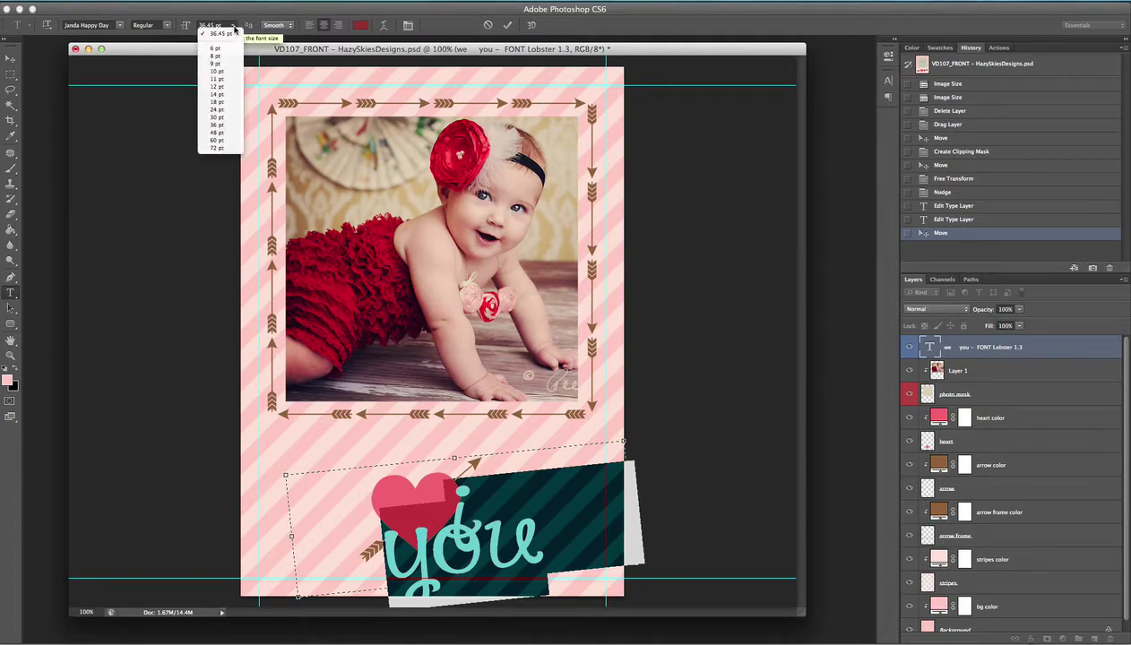
click(235, 117)
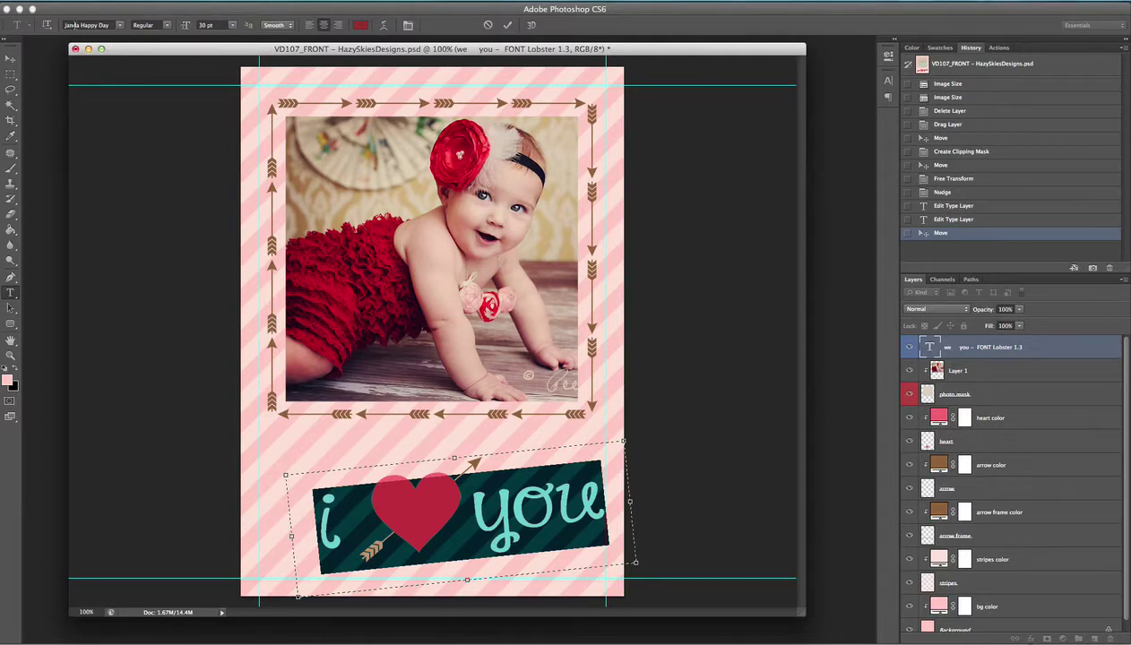
click(10, 63)
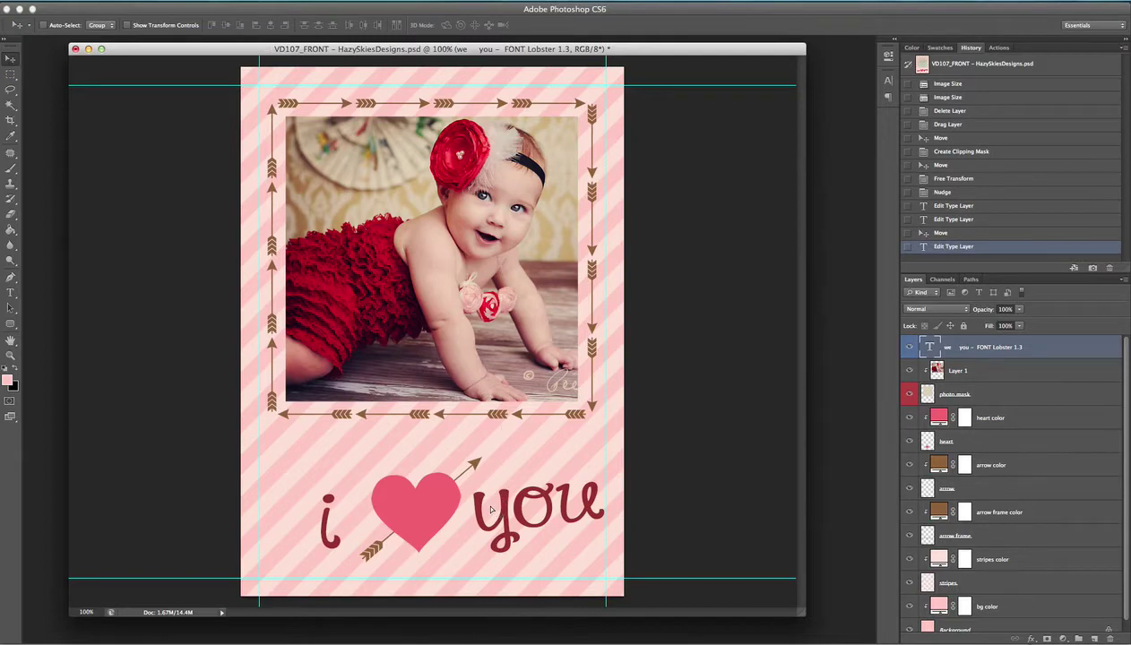
Move the 'i ♥ you' text a few pixels left, fine-tuning it with the arrow keys
drag(489, 506, 484, 506)
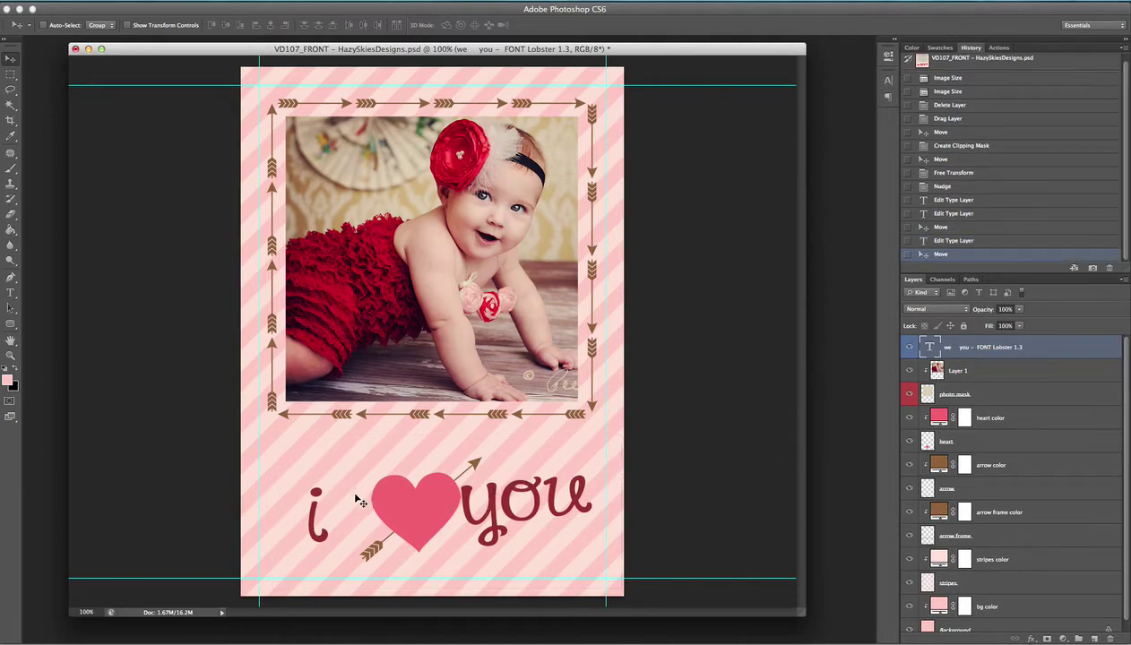
drag(526, 516, 521, 515)
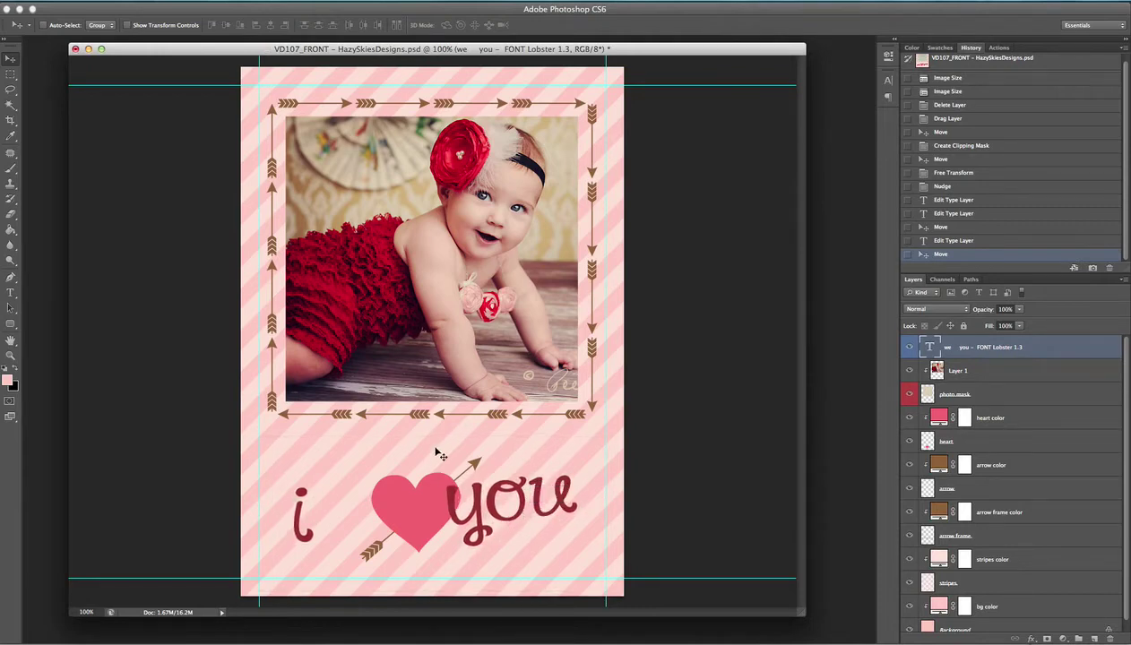
key(Right)
key(Right)
key(Right)
key(Right)
key(Right)
key(Right)
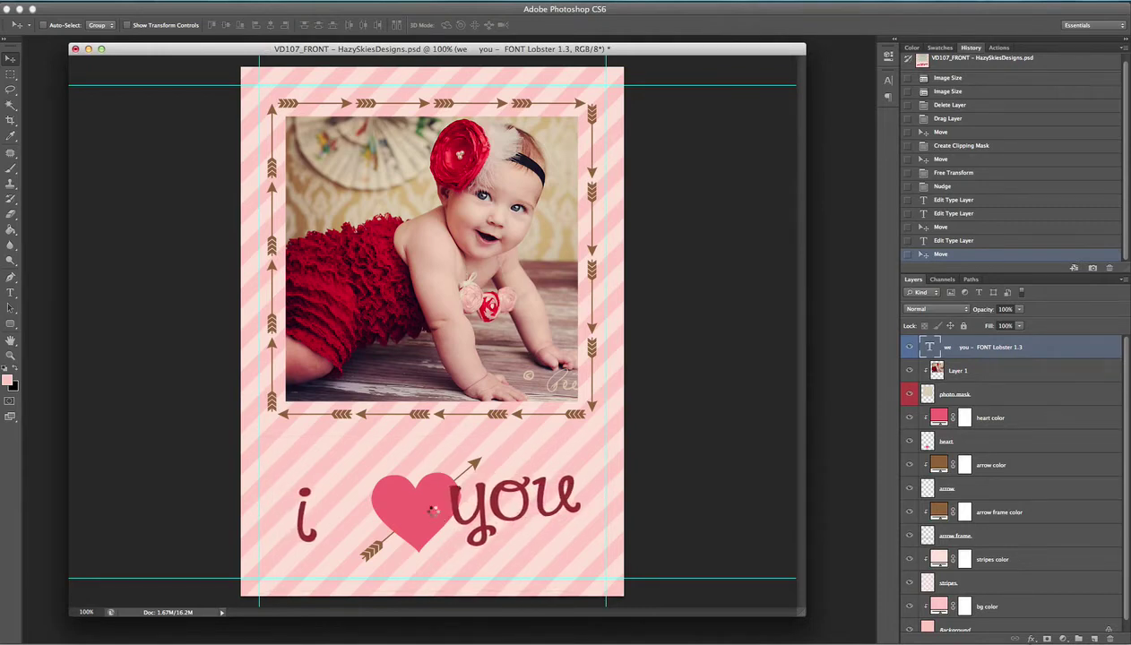
key(Left)
key(Left)
key(Left)
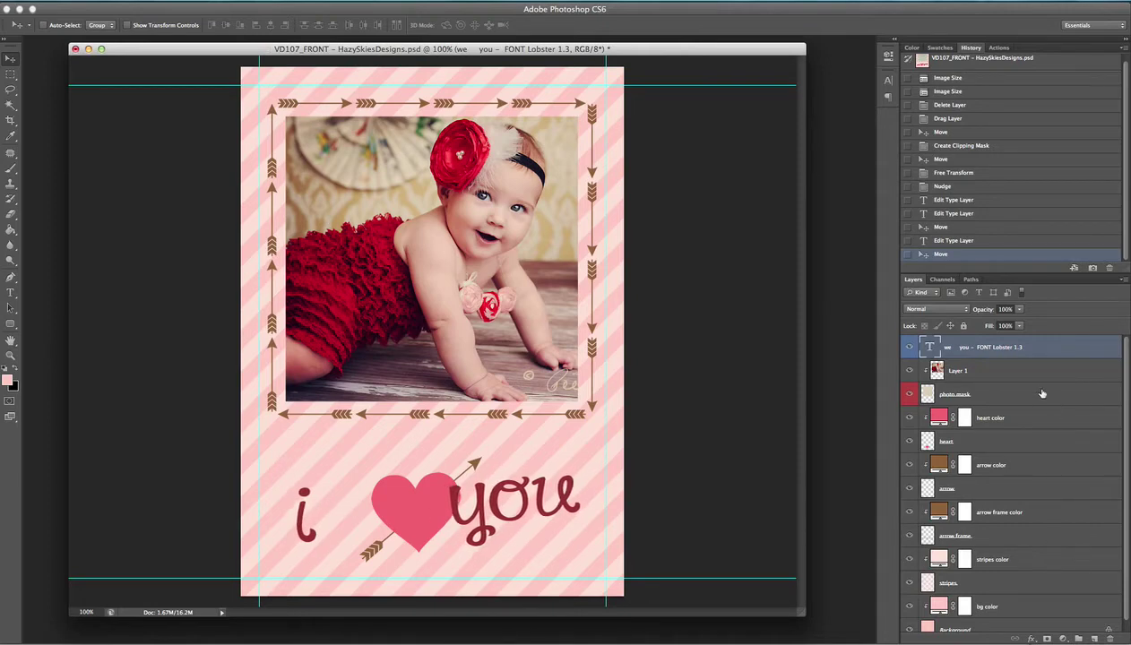
click(1003, 421)
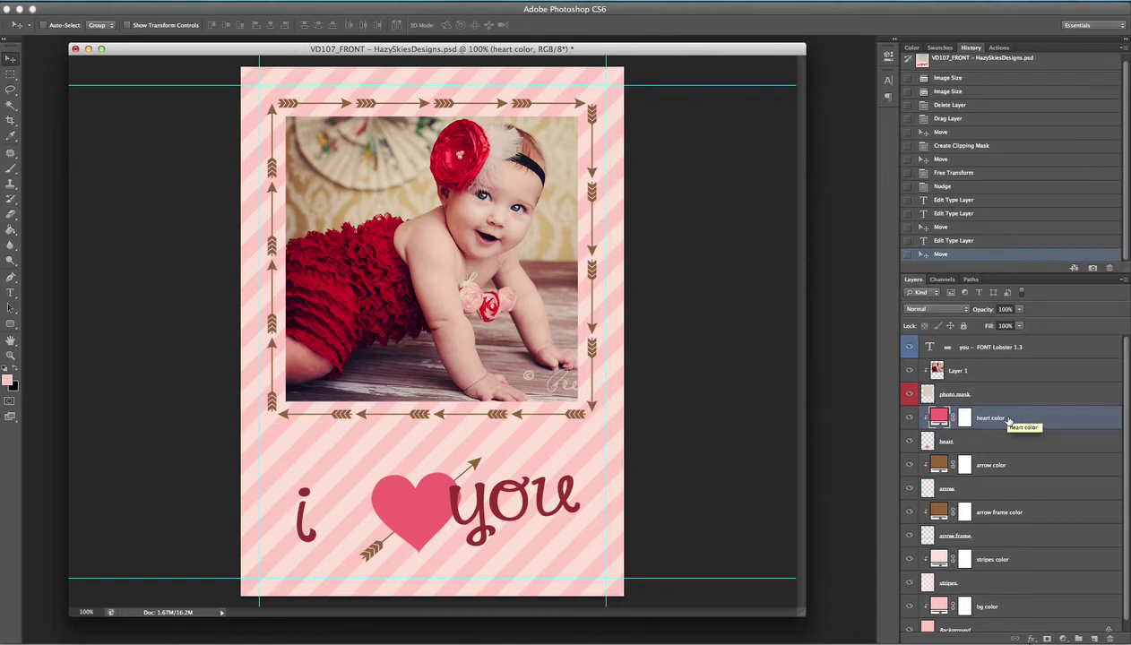
Select the heart and arrow layers together and nudge them left between 'i' and 'you'
shift+click(1004, 493)
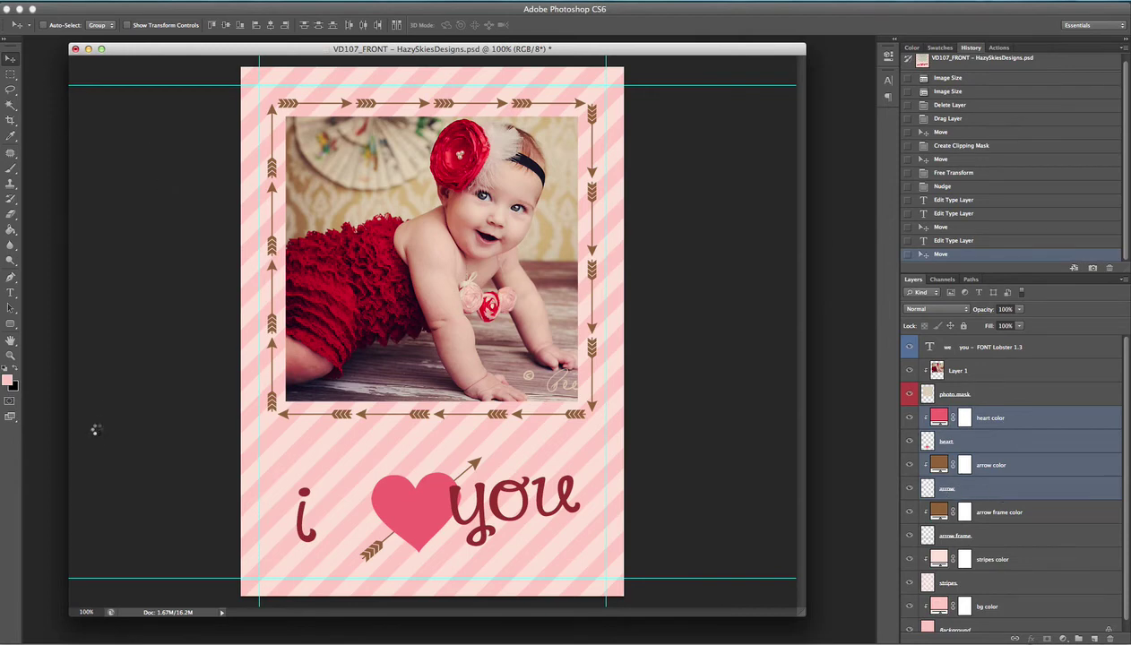
key(shift+Left)
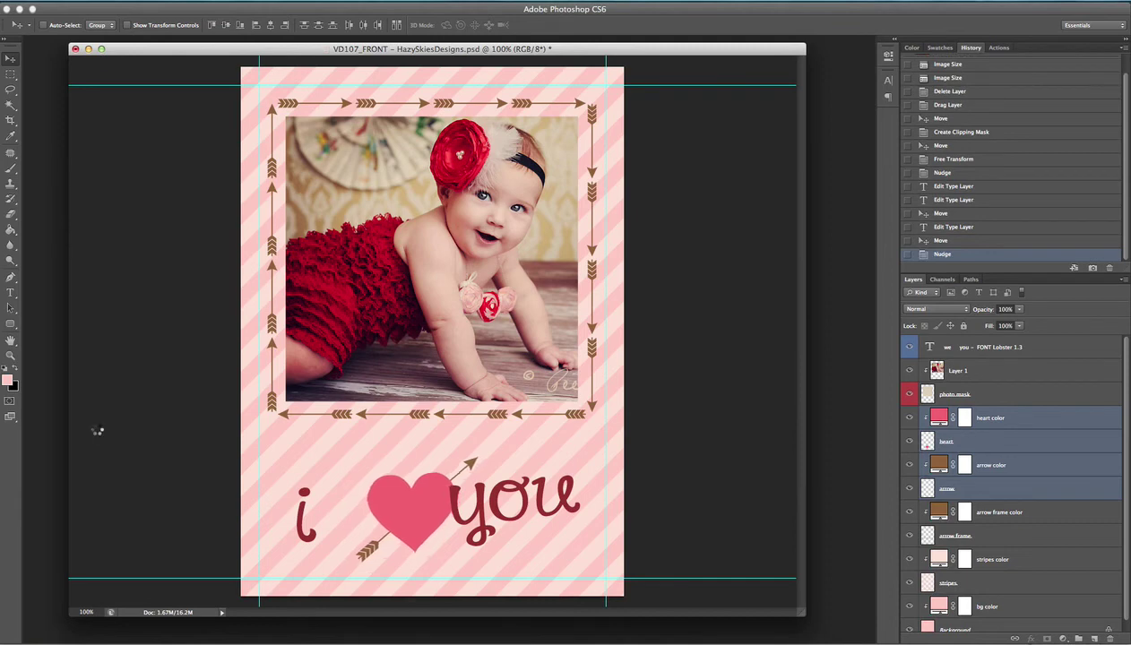
key(shift+Left)
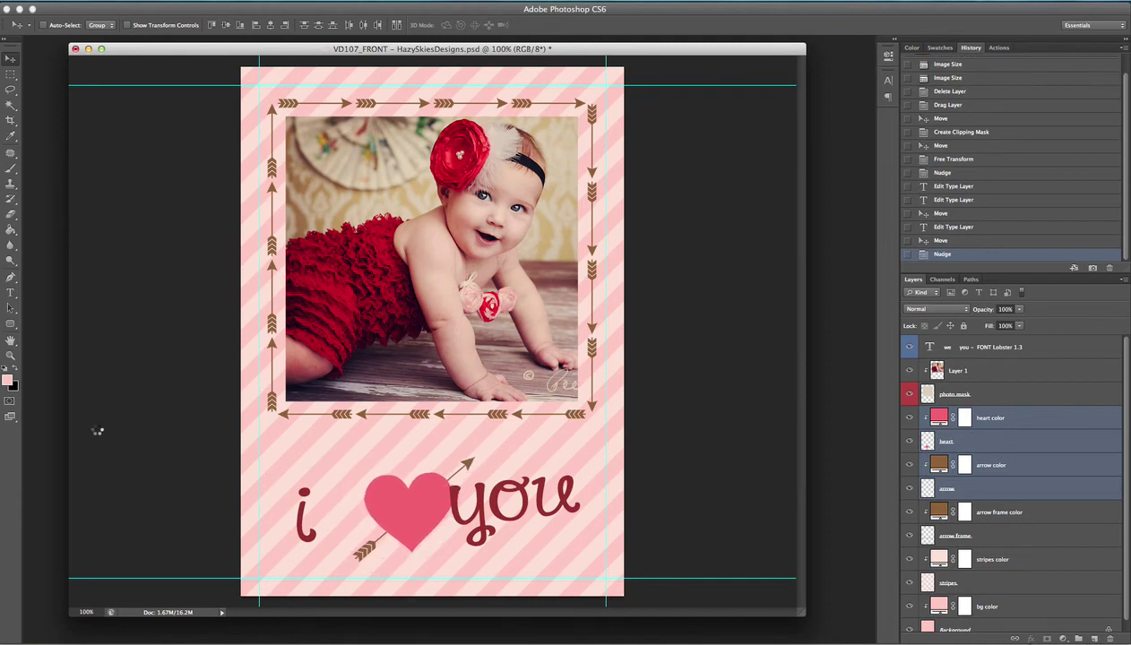
key(Left)
key(Left)
key(Left)
key(Left)
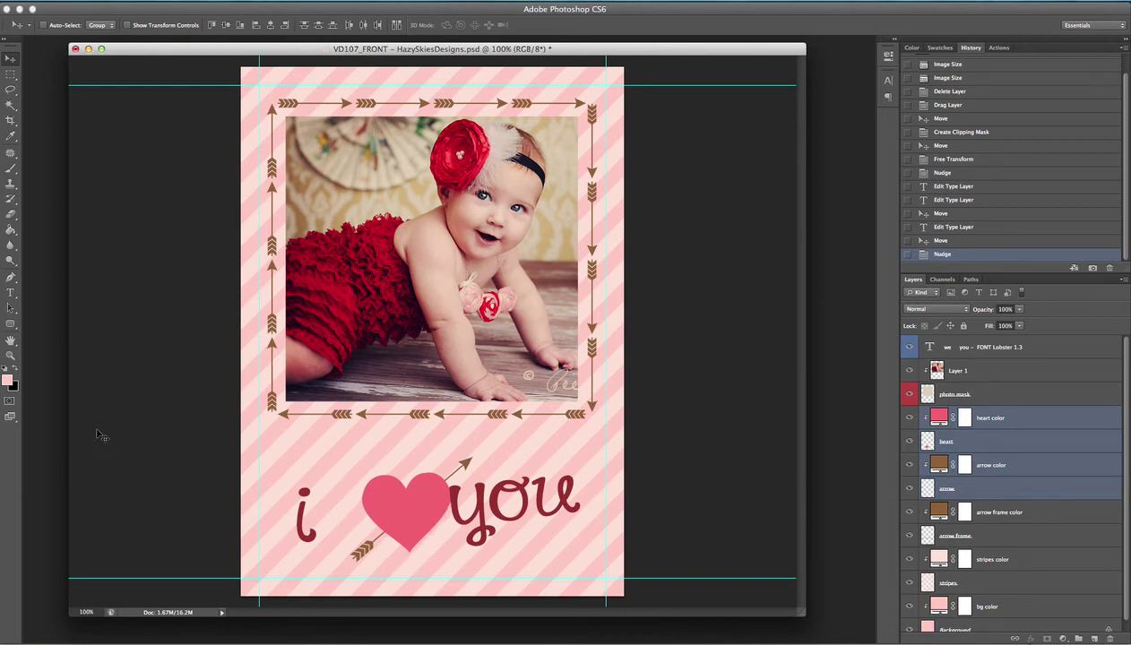
key(Left)
key(Left)
key(Left)
key(Left)
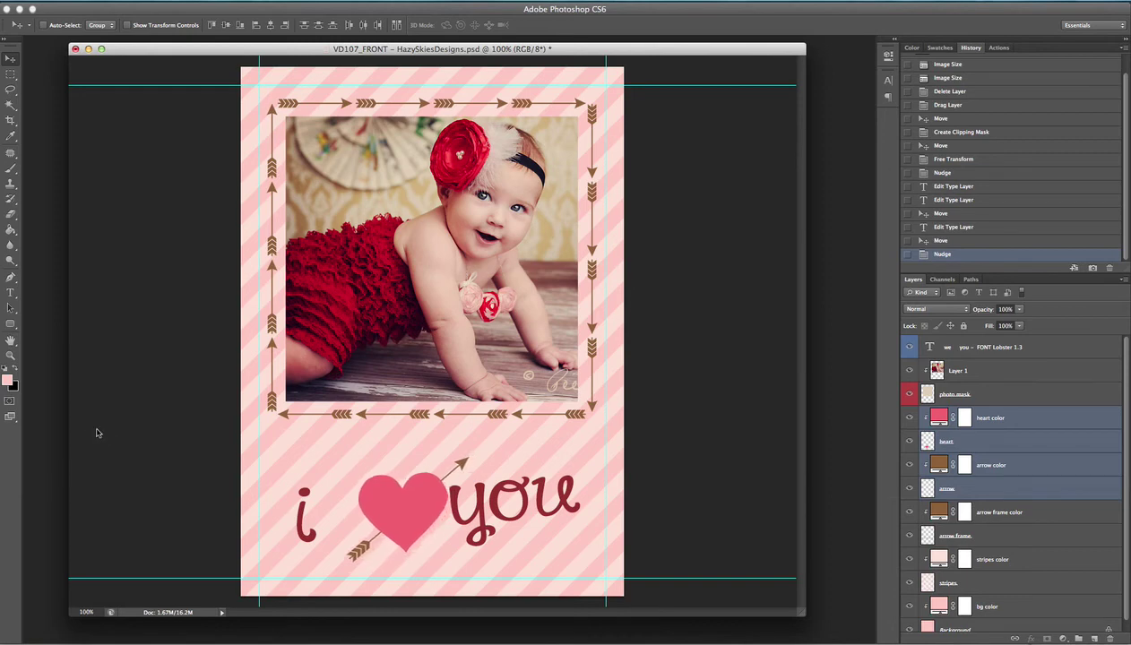
key(Left)
key(Left)
key(Left)
key(Left)
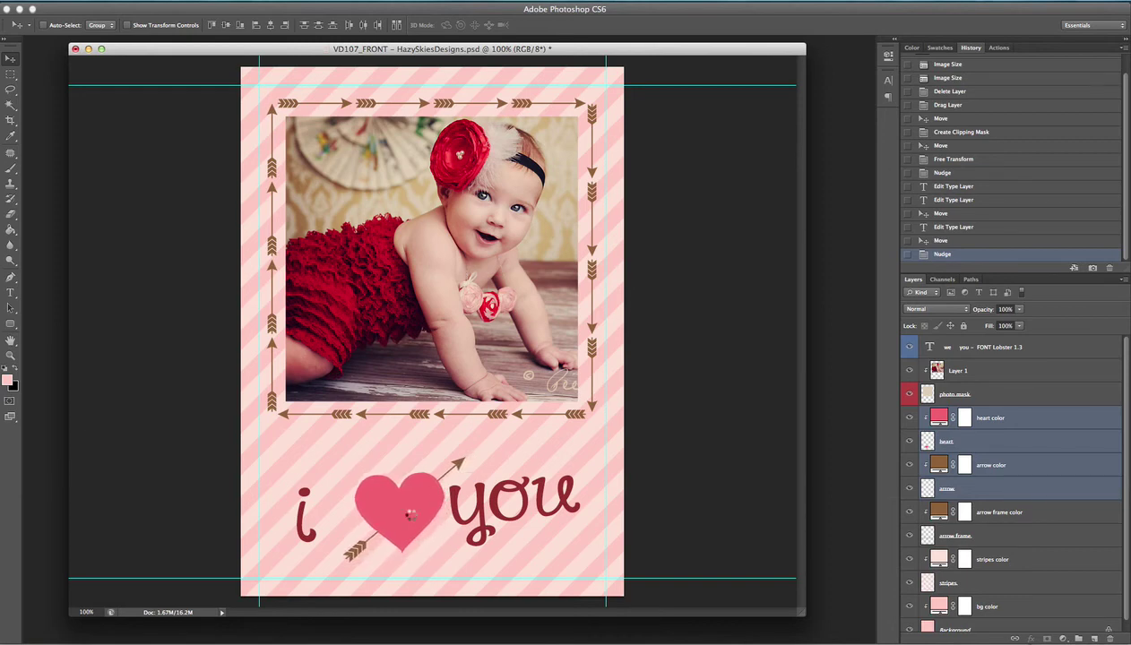
key(Left)
key(Left)
key(Left)
key(Left)
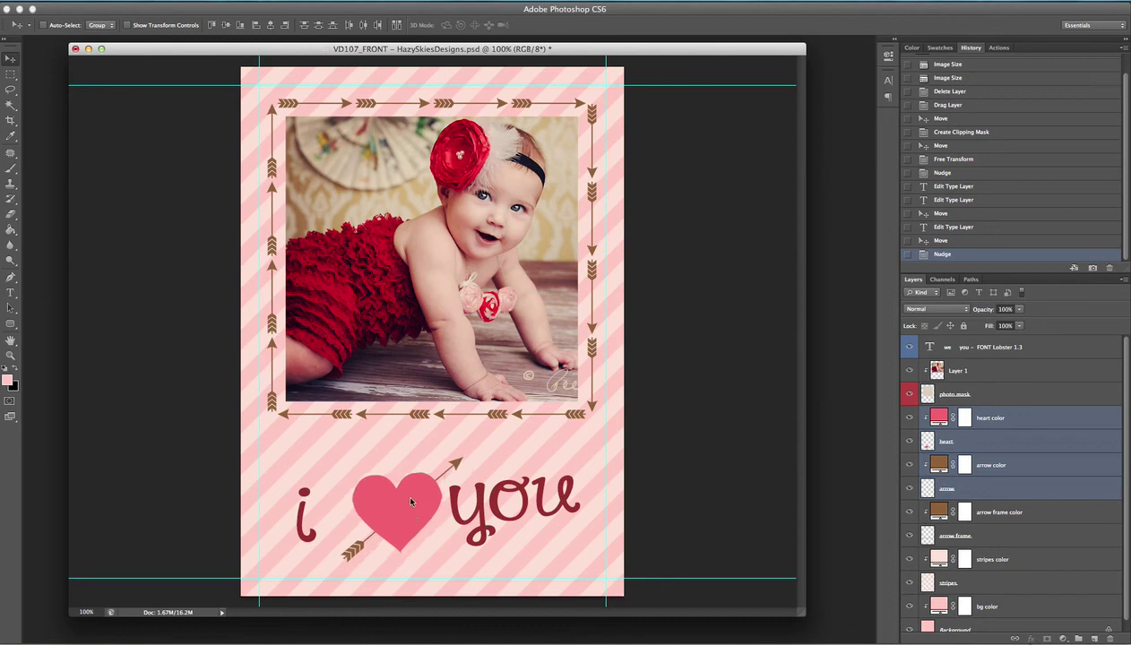
key(Left)
key(Left)
key(Left)
key(Left)
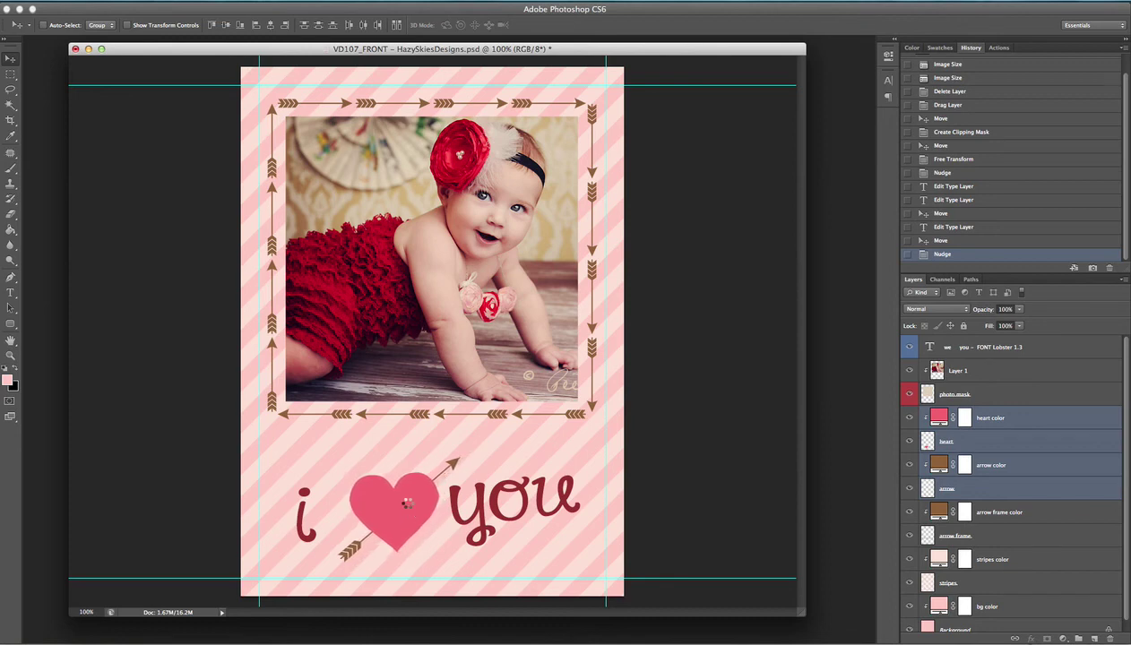
key(Left)
key(Left)
key(Left)
key(Left)
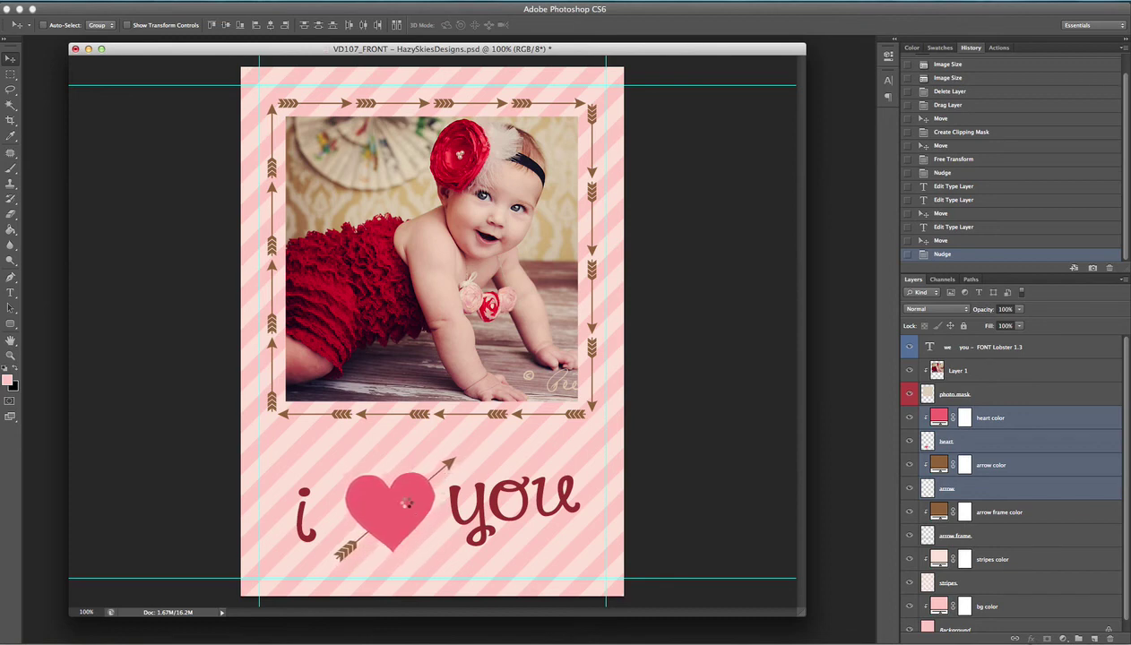
key(Left)
key(Left)
key(Left)
key(Left)
key(Left)
key(Left)
key(Left)
key(Left)
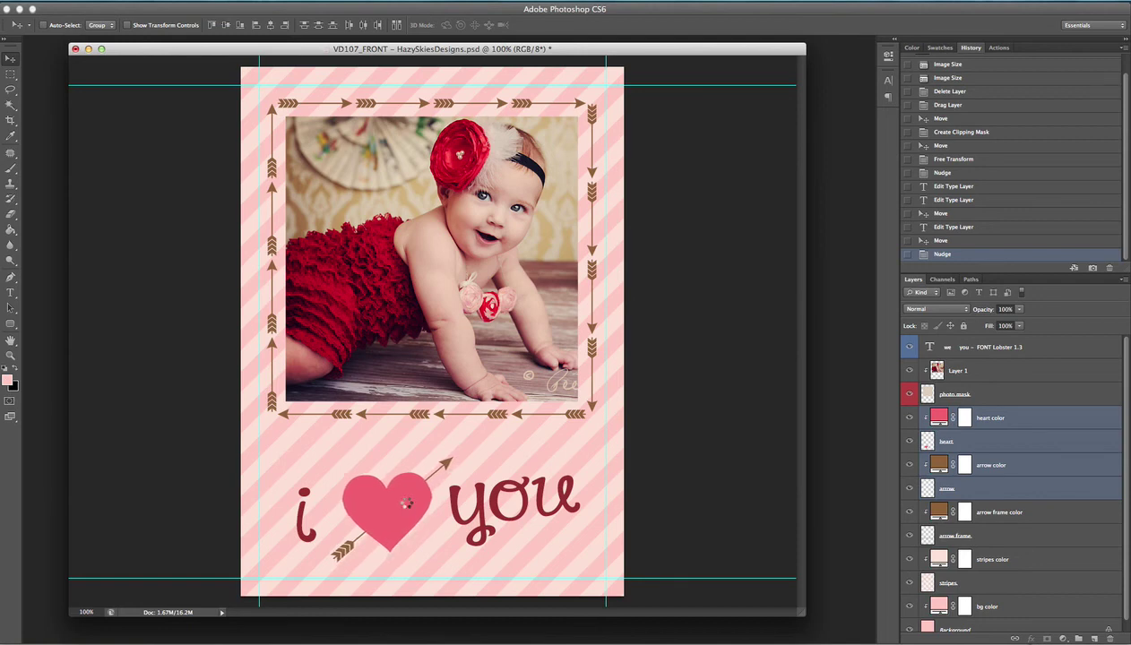
key(Left)
key(Left)
key(Left)
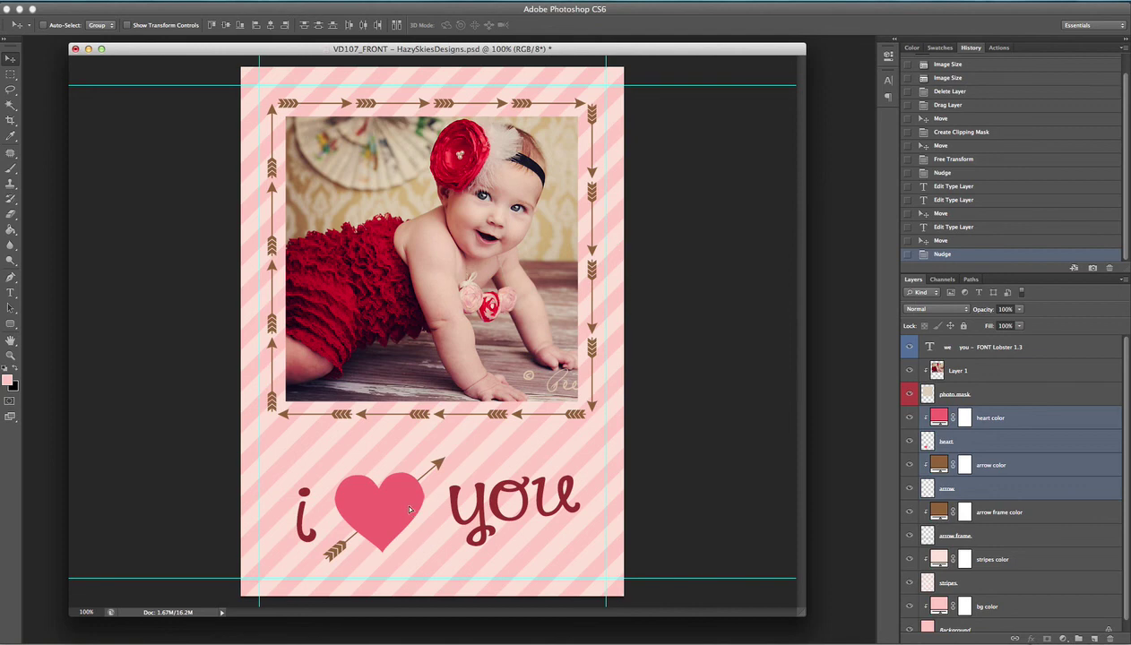
drag(409, 510, 405, 507)
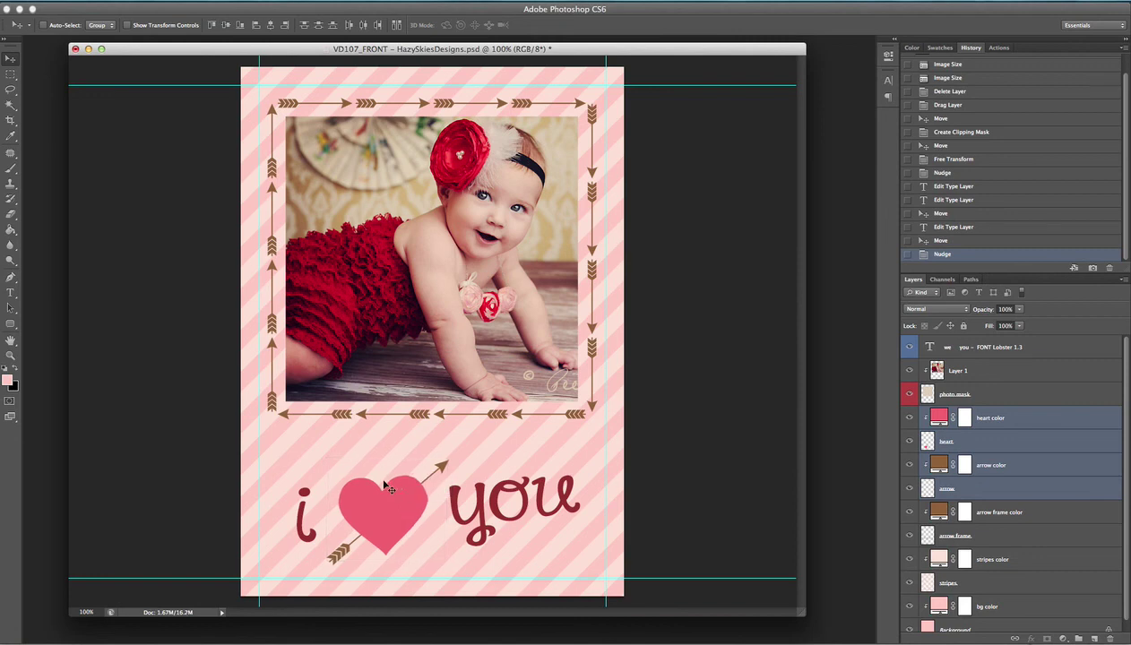